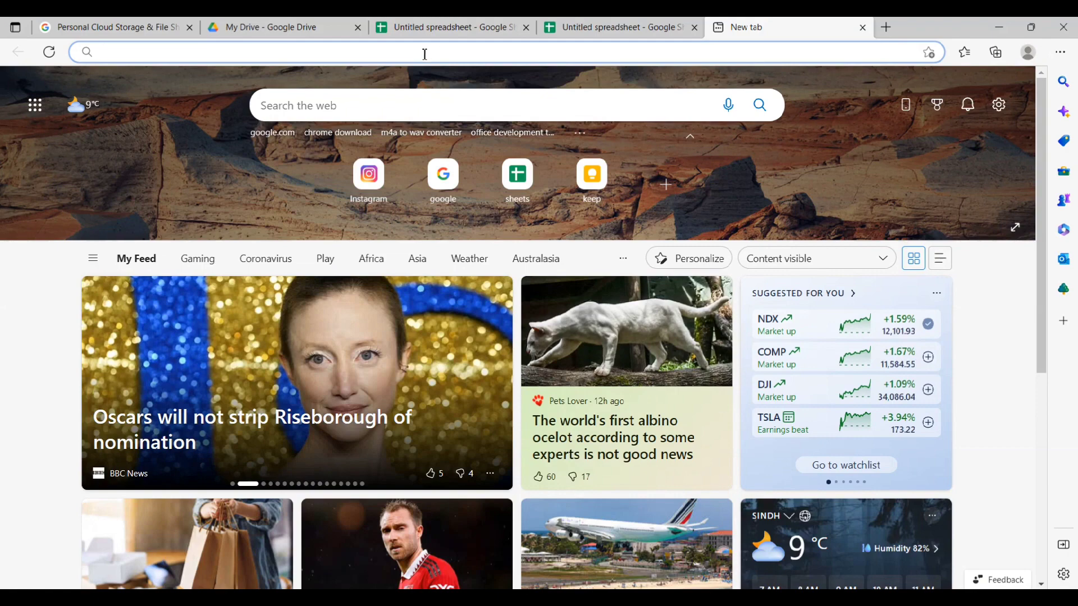
{"action": "type", "text": "drive googl"}
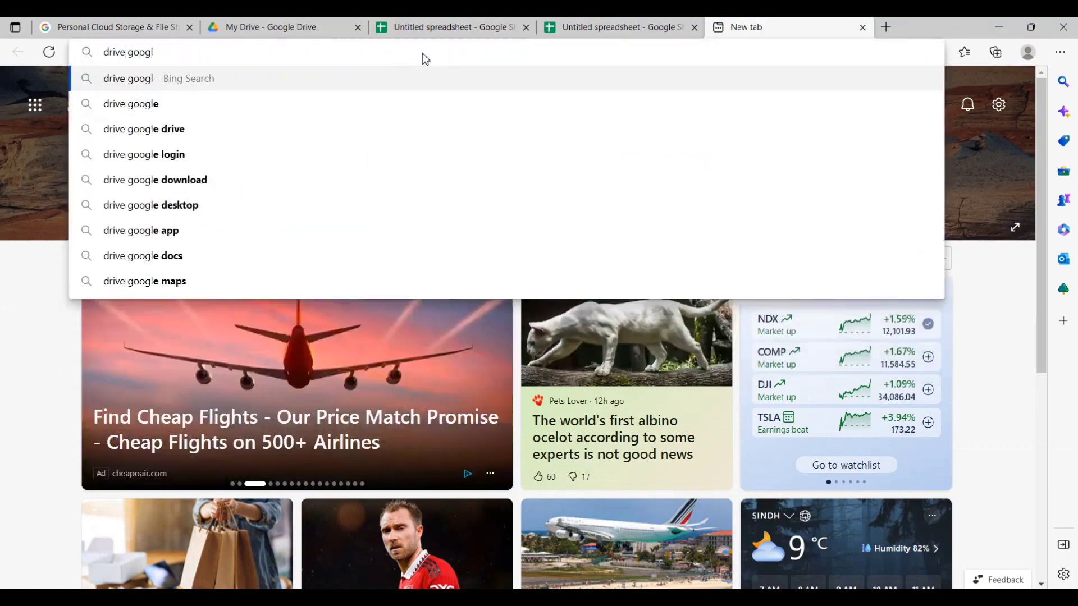
{"action": "type", "text": "e"}
Step: Run the web search for 'drive google' to reach Google Drive
{"action": "key", "text": "Return"}
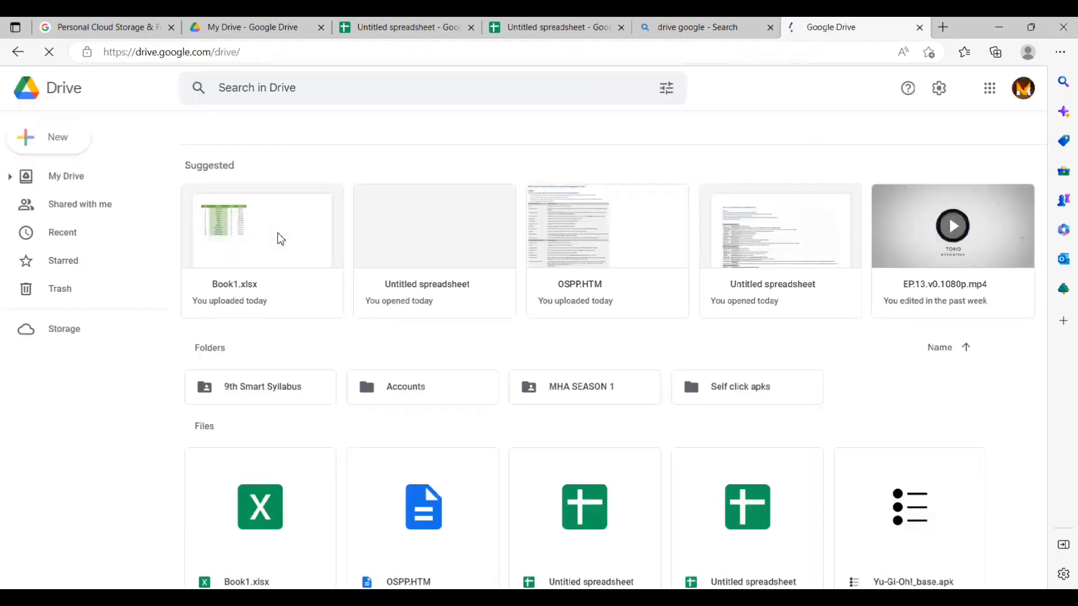
Step: Create a blank Google Sheets spreadsheet from Drive's New menu
{"action": "left_click", "coordinate": [64, 144]}
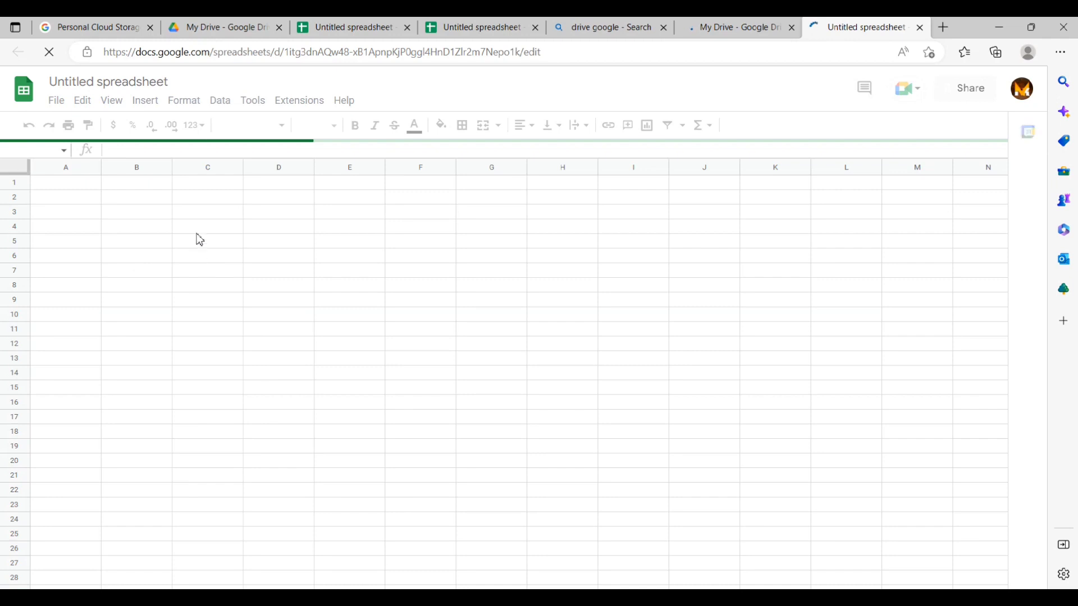
{"action": "left_click", "coordinate": [59, 104]}
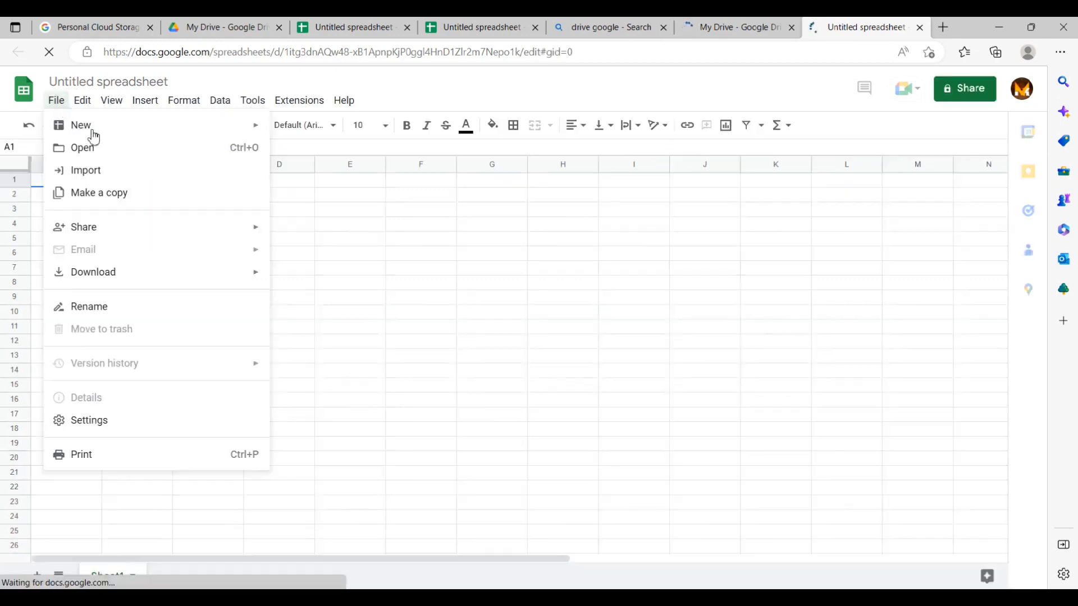
Step: Upload Book1.xlsx from the Documents folder through the Import dialog's Upload option
{"action": "left_click", "coordinate": [110, 174]}
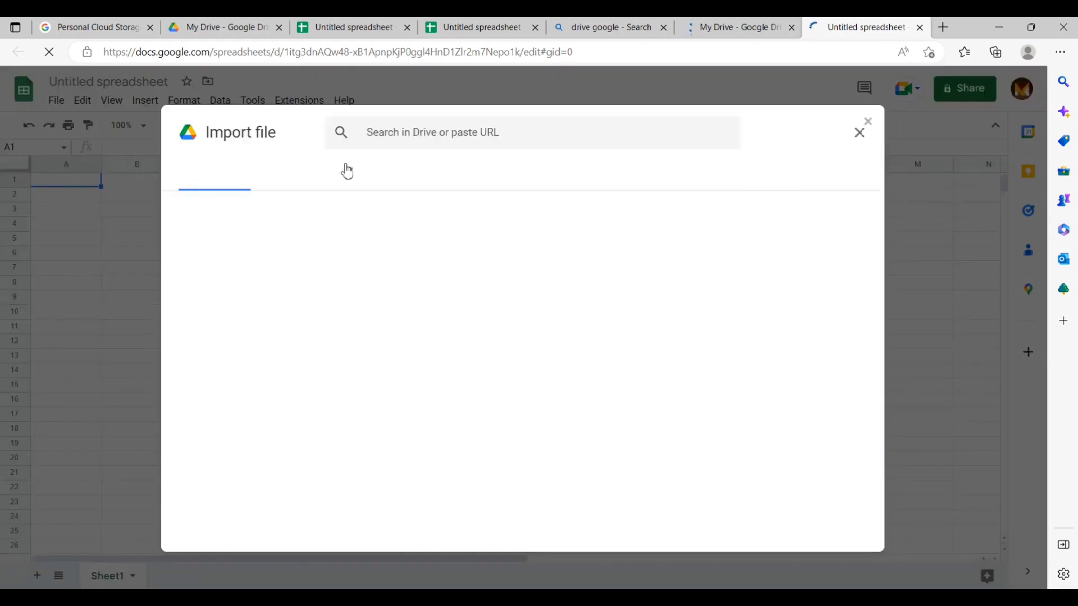
{"action": "left_click", "coordinate": [457, 188]}
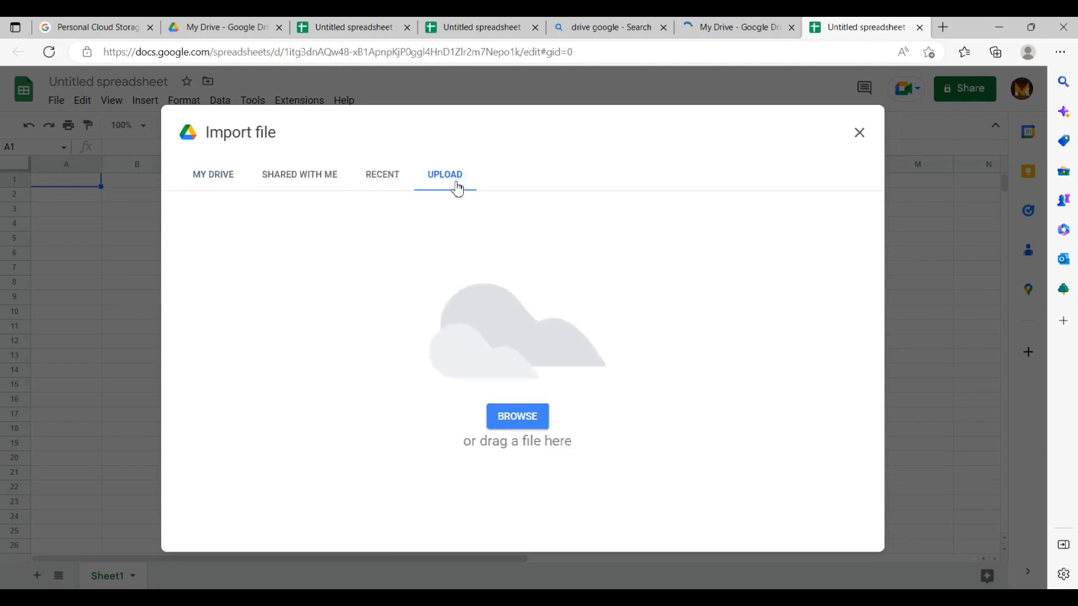
{"action": "left_click", "coordinate": [517, 419]}
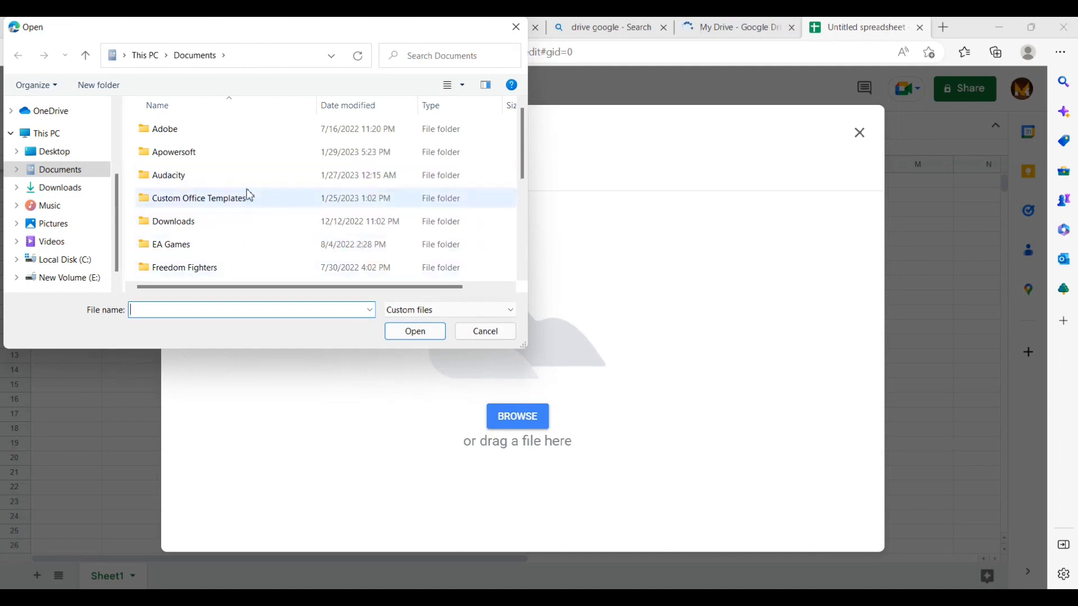
{"action": "scroll", "coordinate": [219, 170], "scroll_direction": "down", "scroll_amount": 2}
{"action": "scroll", "coordinate": [218, 170], "scroll_direction": "down", "scroll_amount": 1}
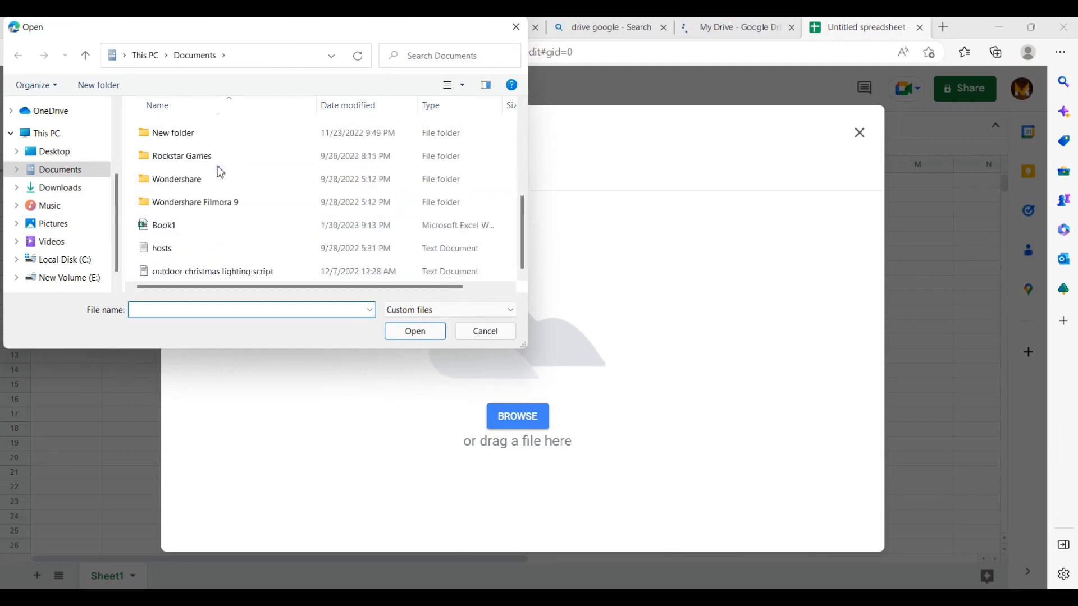
{"action": "left_click", "coordinate": [153, 234]}
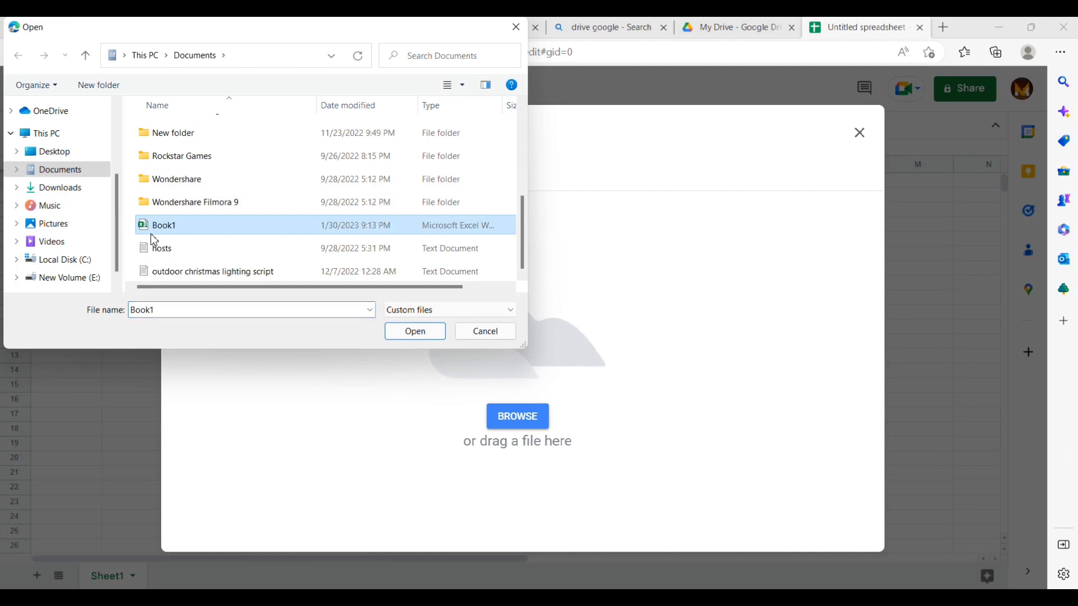
{"action": "left_click", "coordinate": [413, 339]}
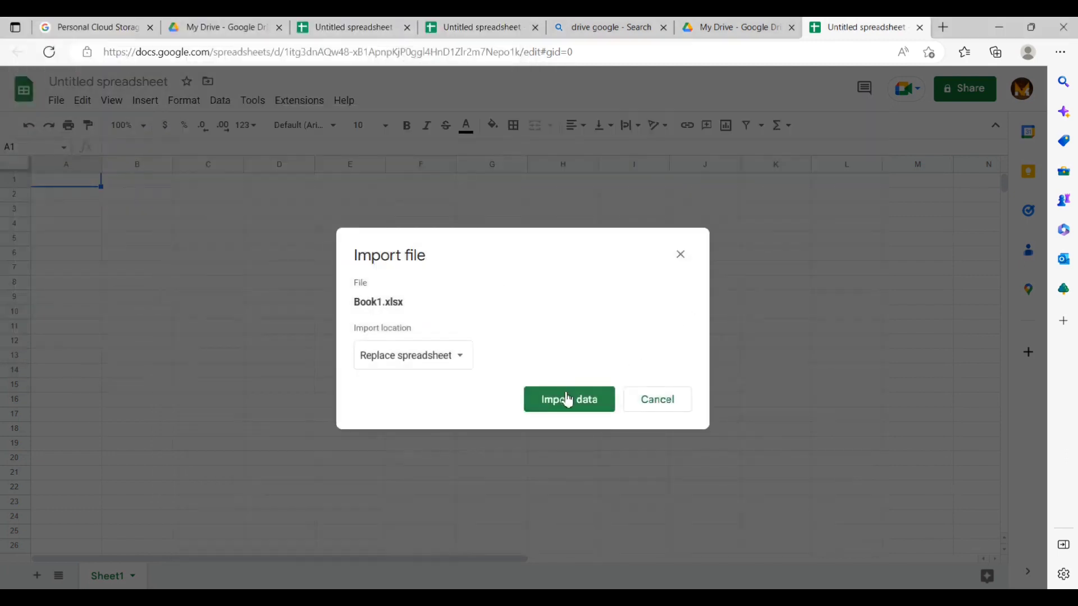
Step: Import Book1.xlsx over the blank spreadsheet, then review the Sheet12 and Sheet13 tabs
{"action": "left_click", "coordinate": [565, 398]}
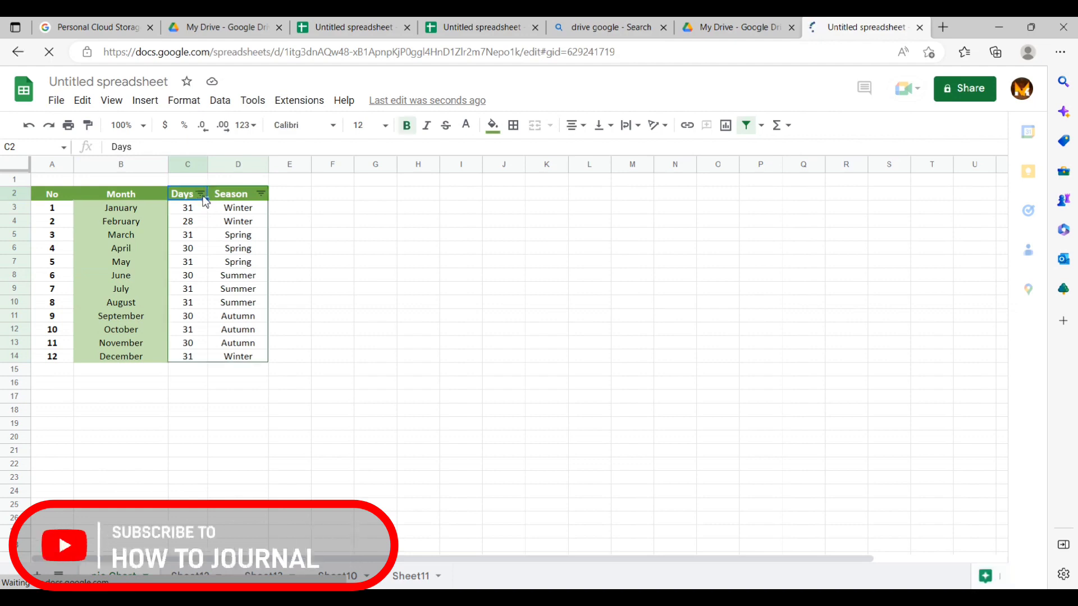
{"action": "left_click", "coordinate": [301, 204]}
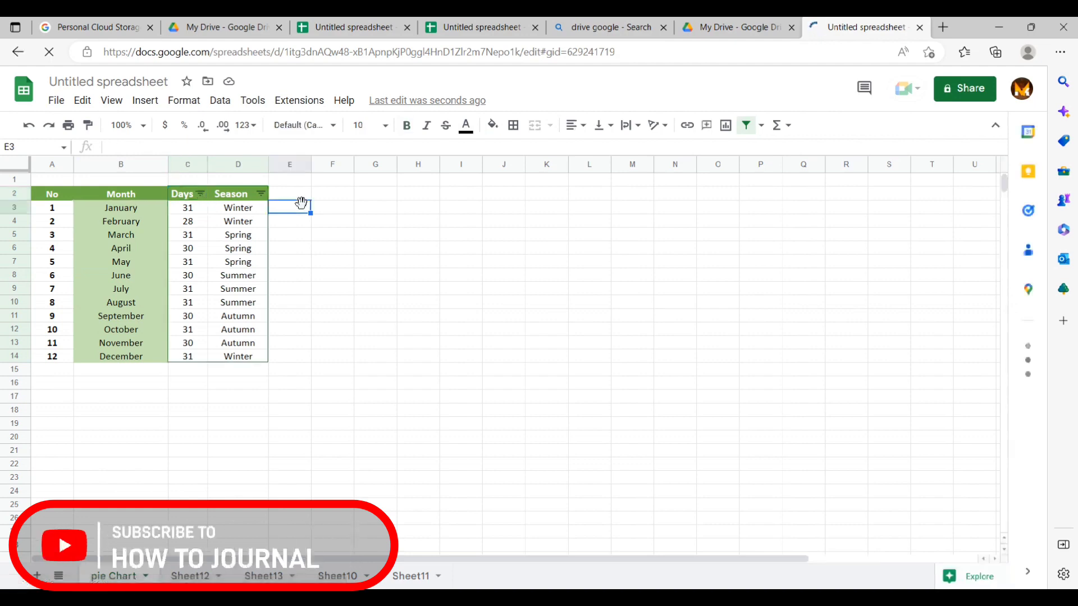
{"action": "scroll", "coordinate": [301, 210], "scroll_direction": "down", "scroll_amount": 2}
{"action": "left_click", "coordinate": [204, 579]}
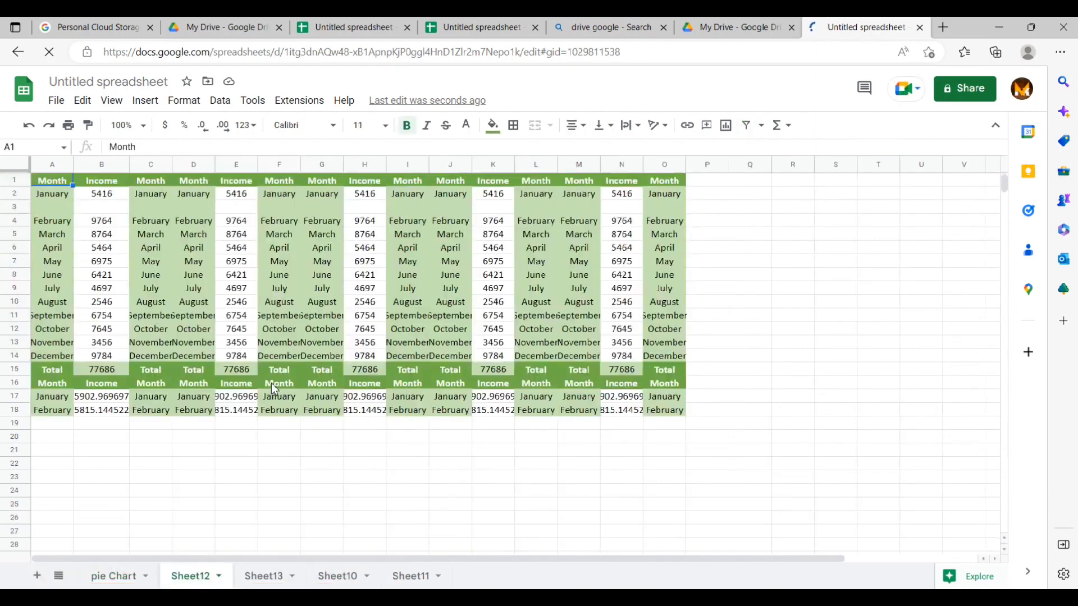
{"action": "left_click", "coordinate": [265, 579]}
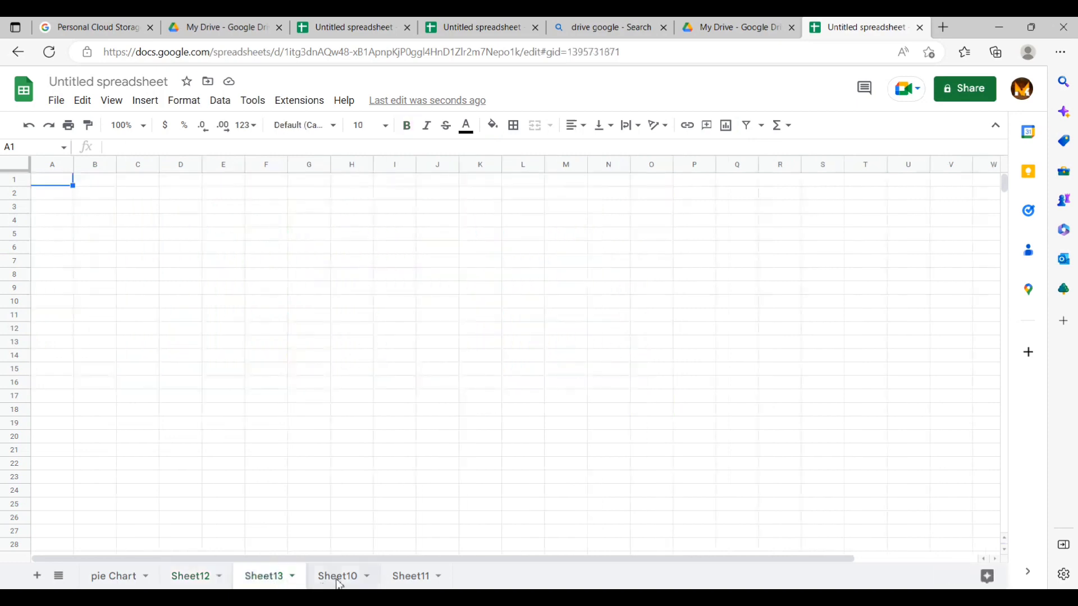